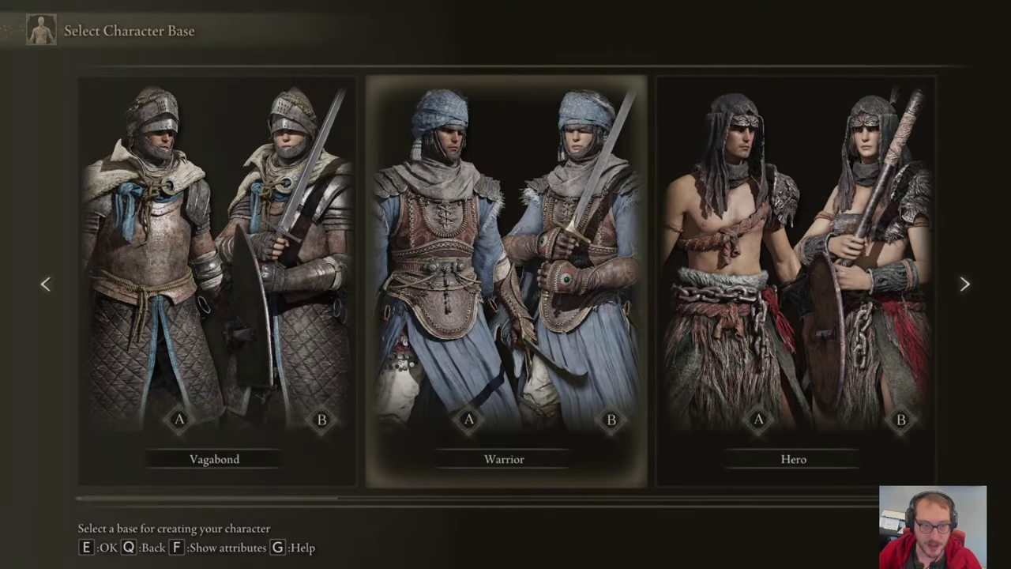
- Create a character from the Warrior base, name it "w", and finish character creation
{"action": "key", "text": "e"}
{"action": "left_click", "coordinate": [386, 300]}
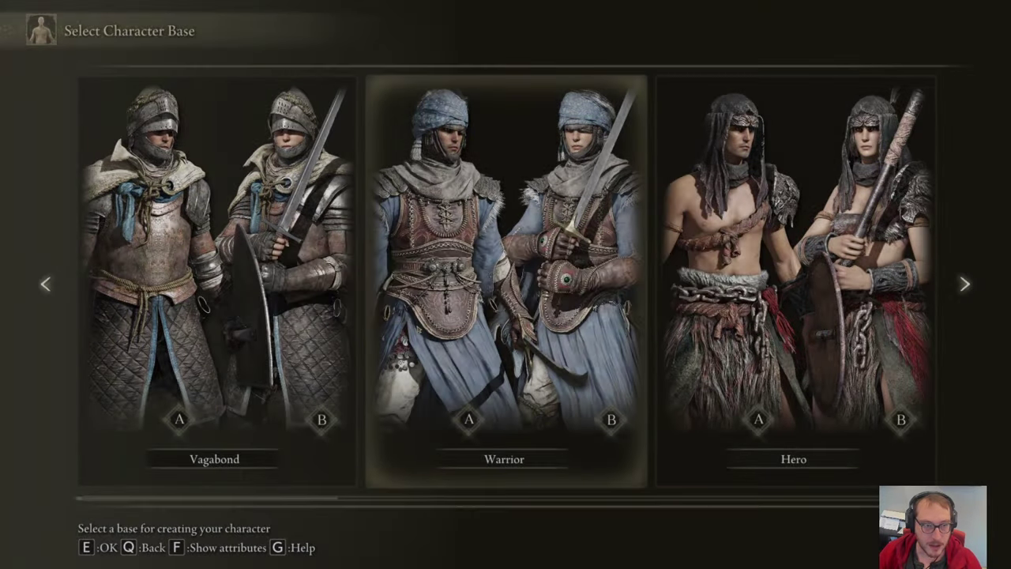
{"action": "left_click", "coordinate": [406, 100]}
{"action": "type", "text": "w"}
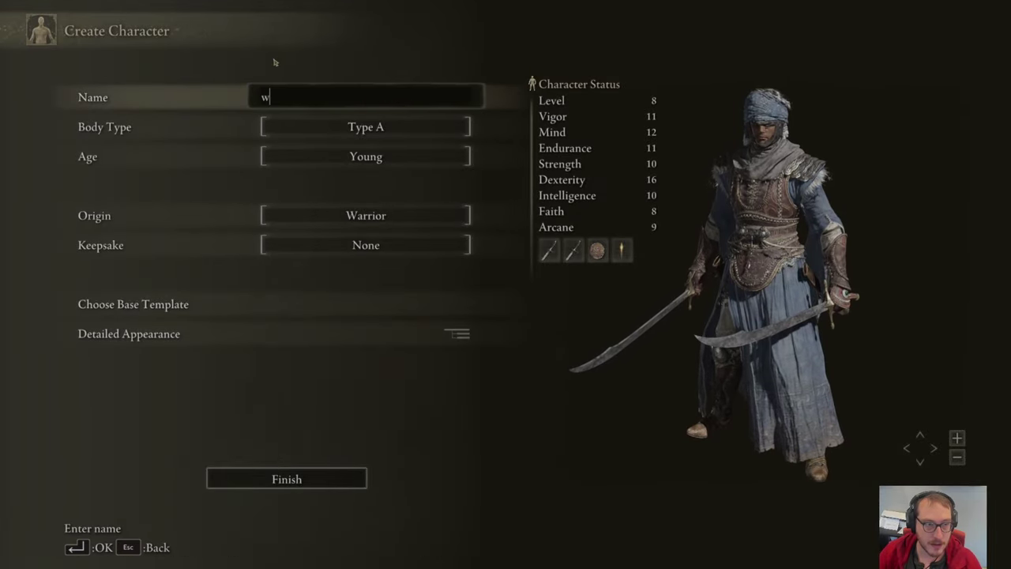
{"action": "key", "text": "Return"}
{"action": "left_click", "coordinate": [324, 481]}
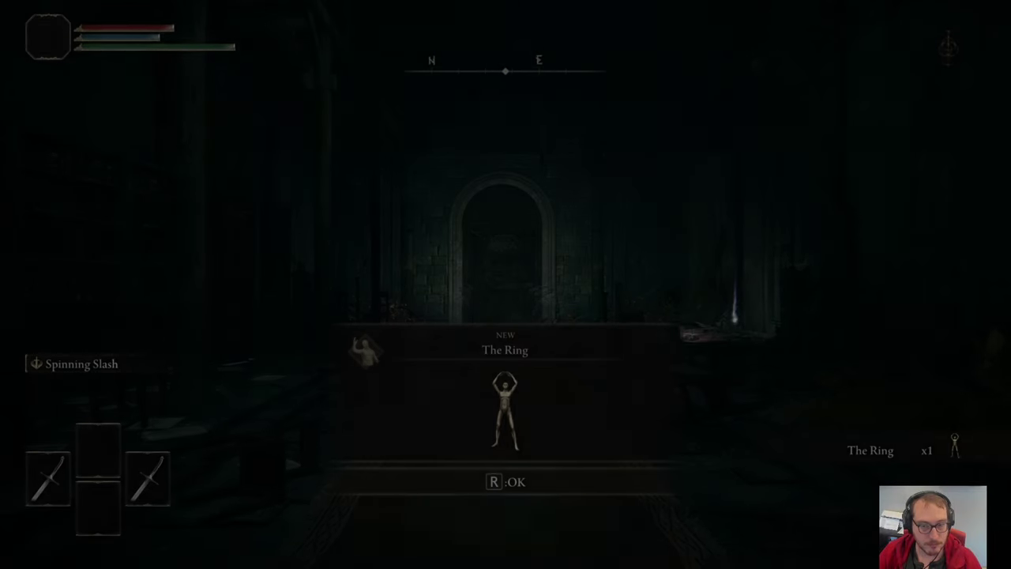
- Dismiss The Ring gesture notice, then save the game and return to the desktop
{"action": "key", "text": "r"}
{"action": "key", "text": "Escape"}
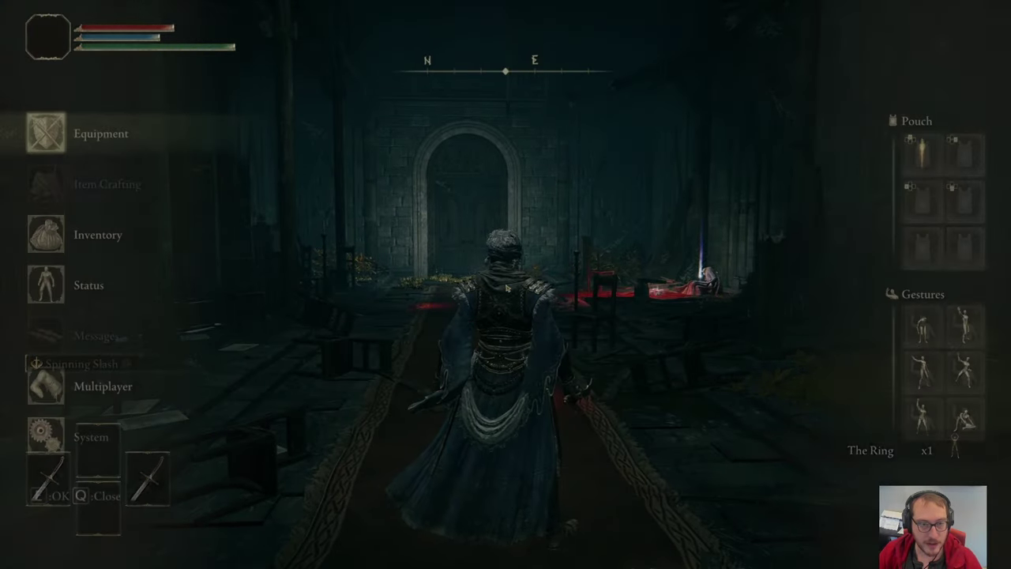
{"action": "key", "text": "Up"}
{"action": "key", "text": "e"}
{"action": "key", "text": "z"}
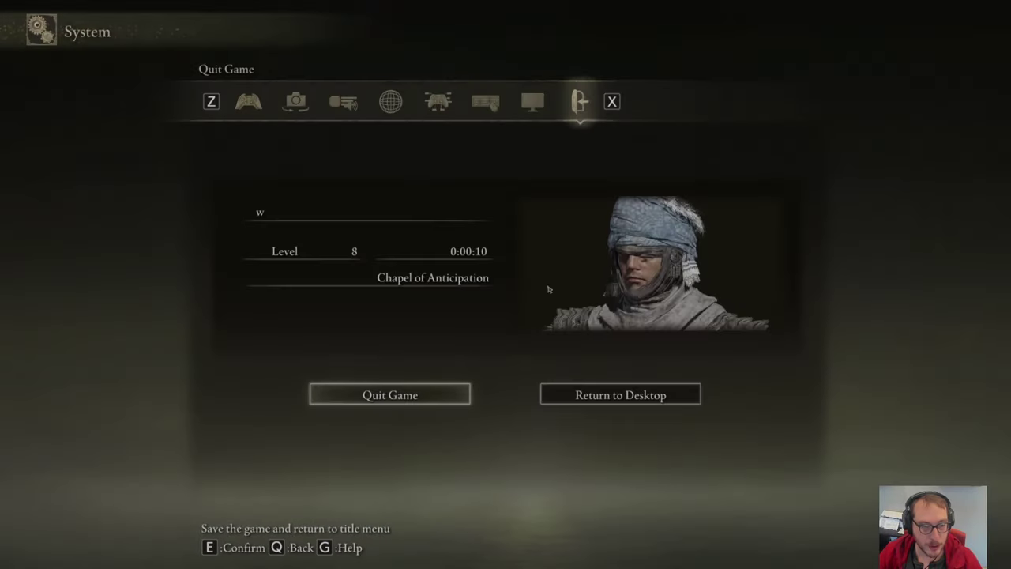
{"action": "left_click", "coordinate": [434, 396]}
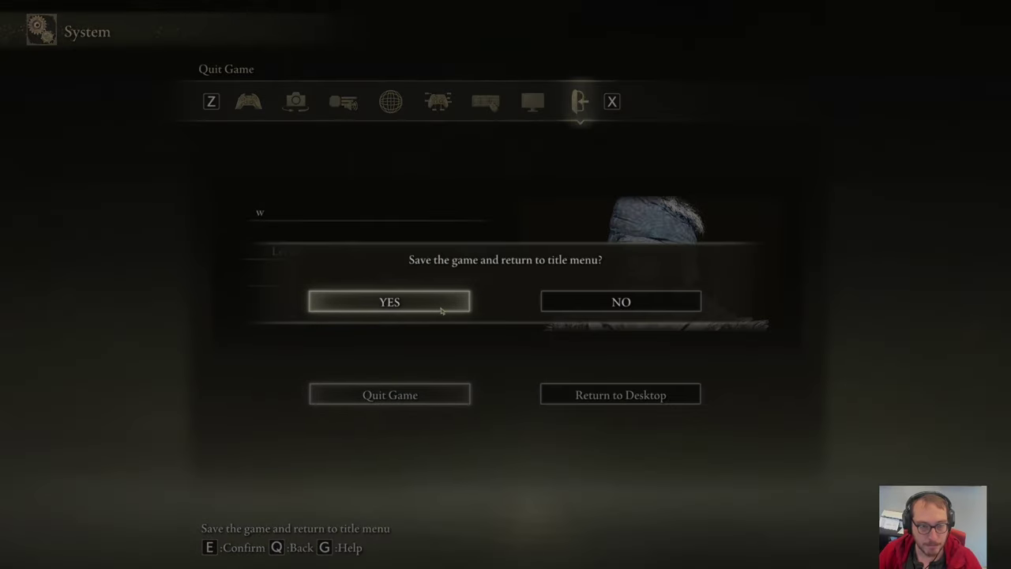
{"action": "left_click", "coordinate": [580, 299]}
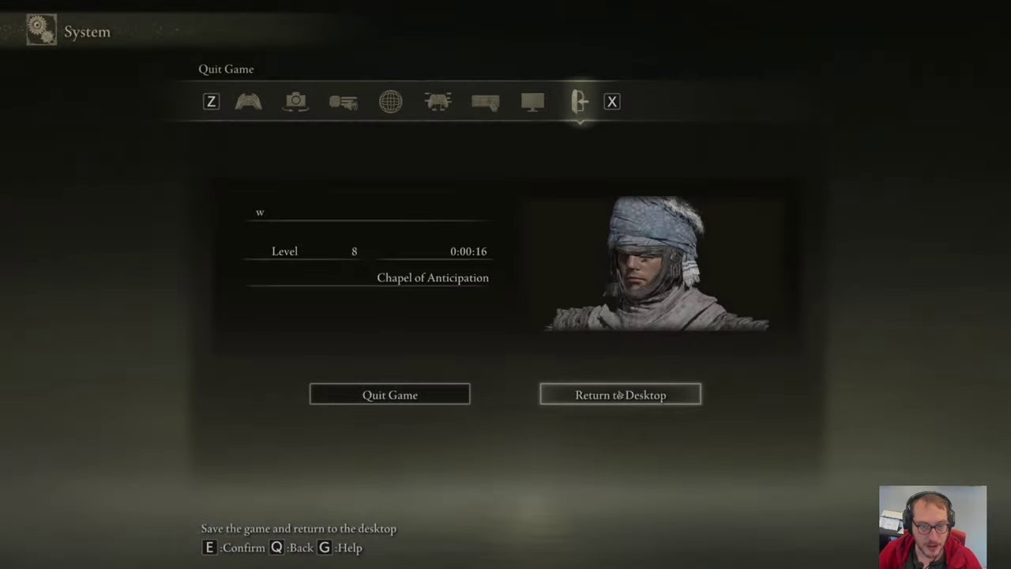
{"action": "left_click", "coordinate": [609, 395]}
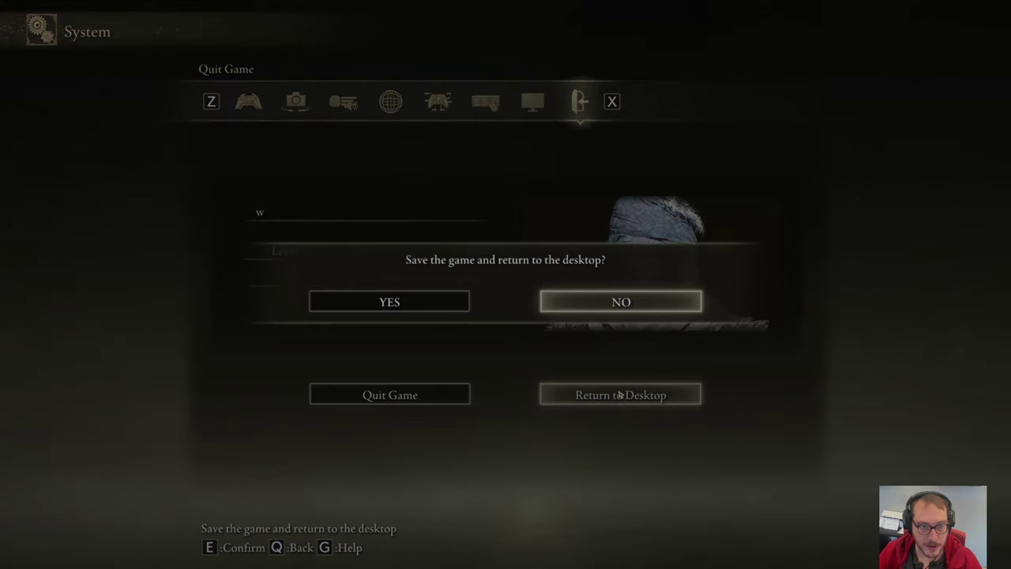
{"action": "left_click", "coordinate": [465, 306]}
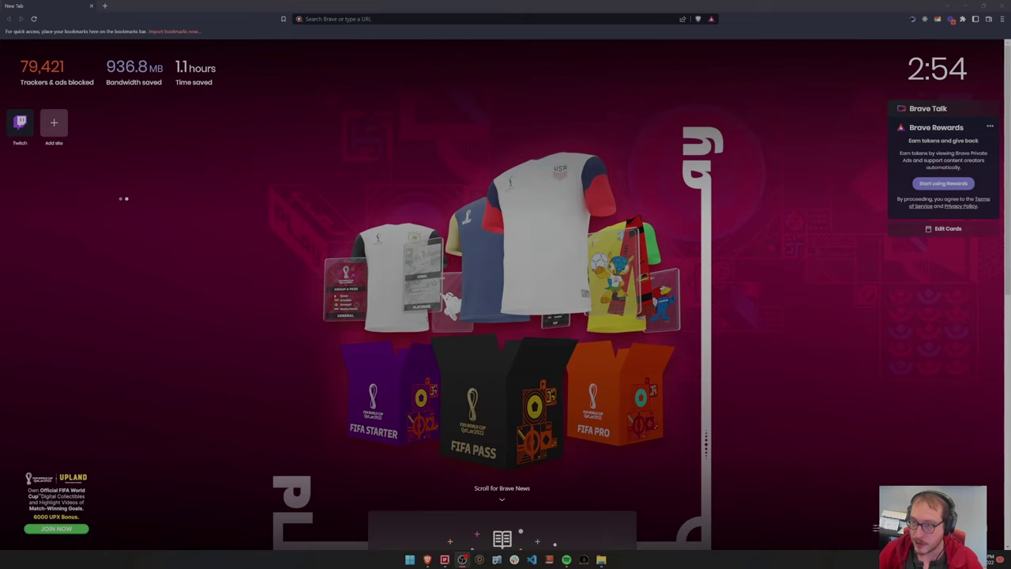
- Download EldenRing-Save-Manager-v1.62-portable.zip from the latest release of the GitHub repository and open the archive
{"action": "key", "text": "super+shift+Left"}
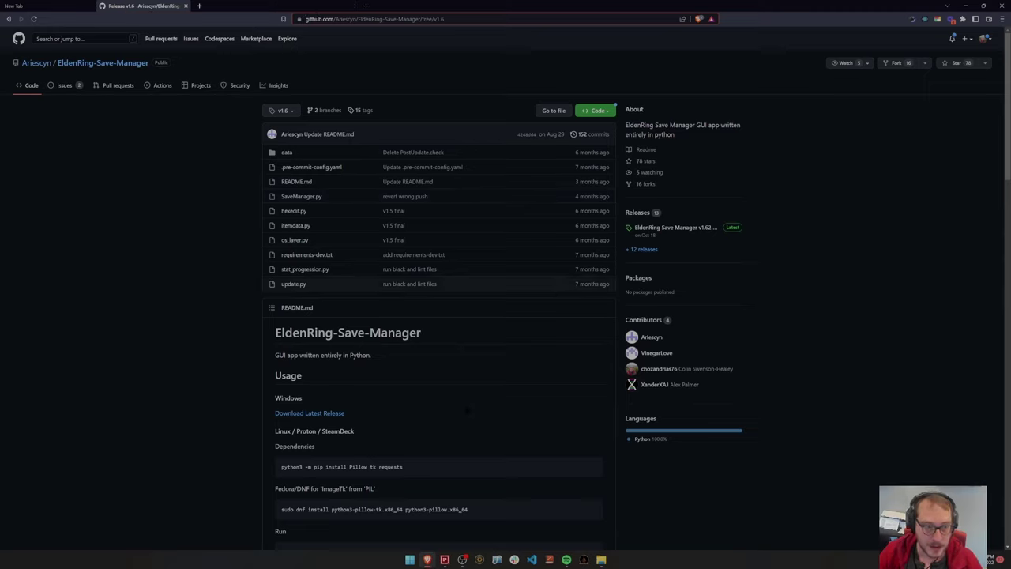
{"action": "left_click", "coordinate": [309, 413]}
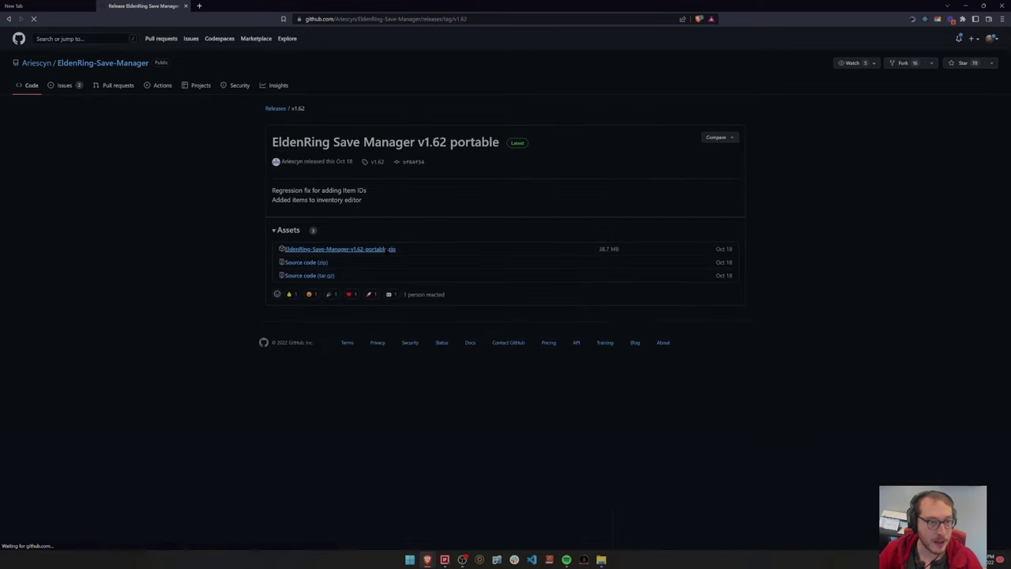
{"action": "left_click", "coordinate": [387, 249]}
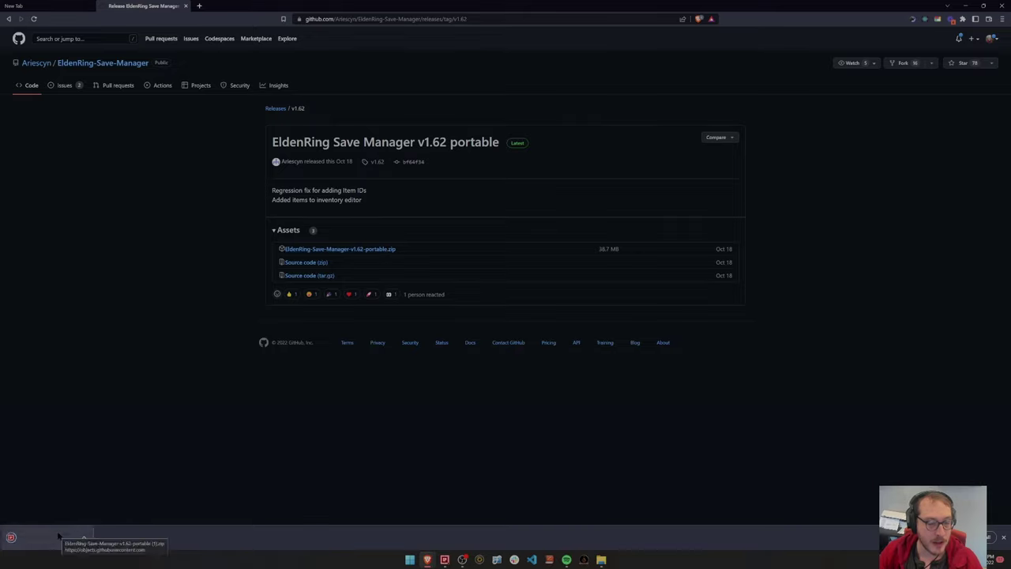
{"action": "left_click", "coordinate": [59, 536]}
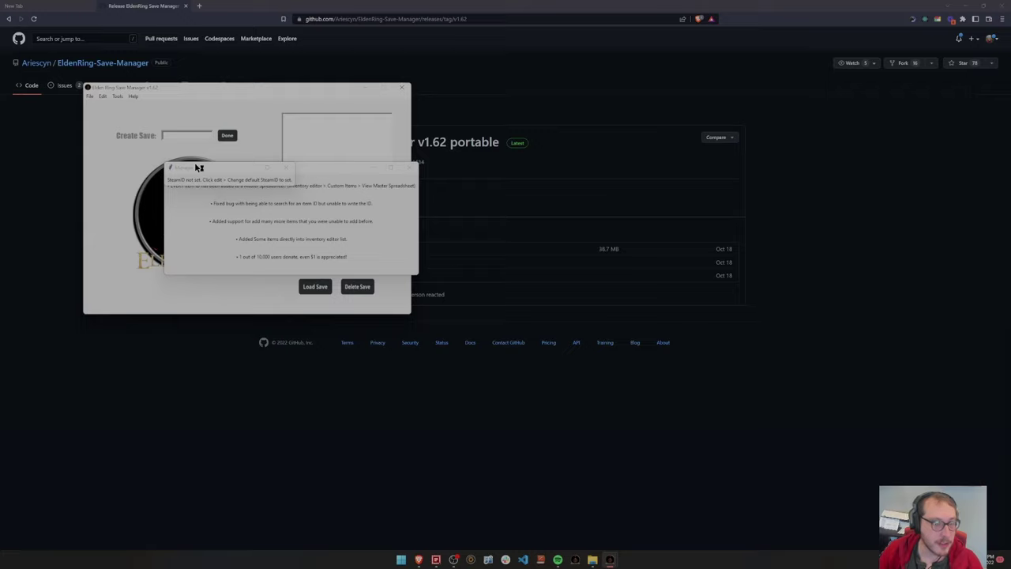
- Change the default SteamID in Elden Ring Save Manager, dismiss the notices, and start changing the default directory
{"action": "left_click_drag", "start_coordinate": [199, 167], "coordinate": [260, 230]}
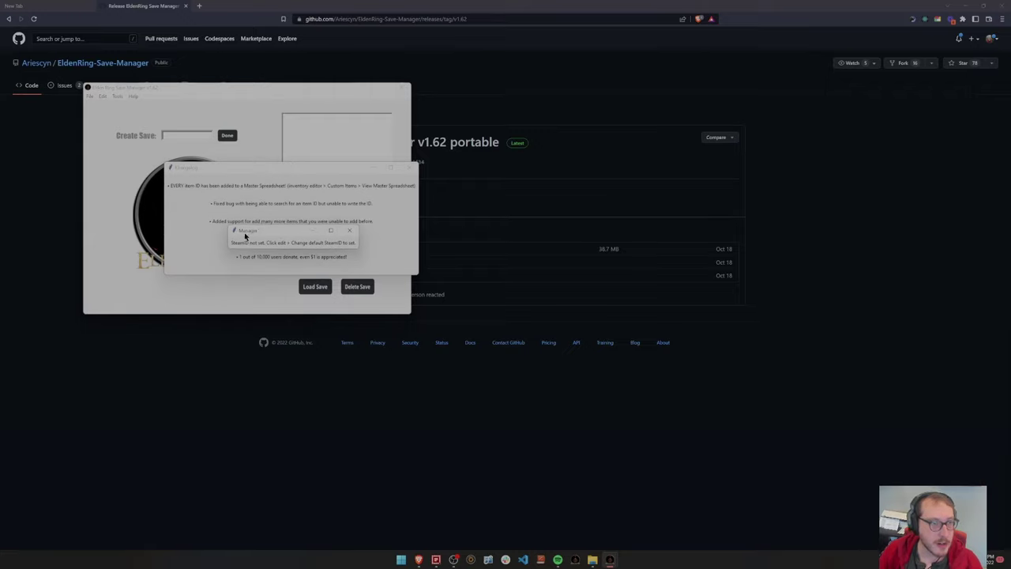
{"action": "left_click_drag", "start_coordinate": [261, 232], "coordinate": [235, 248]}
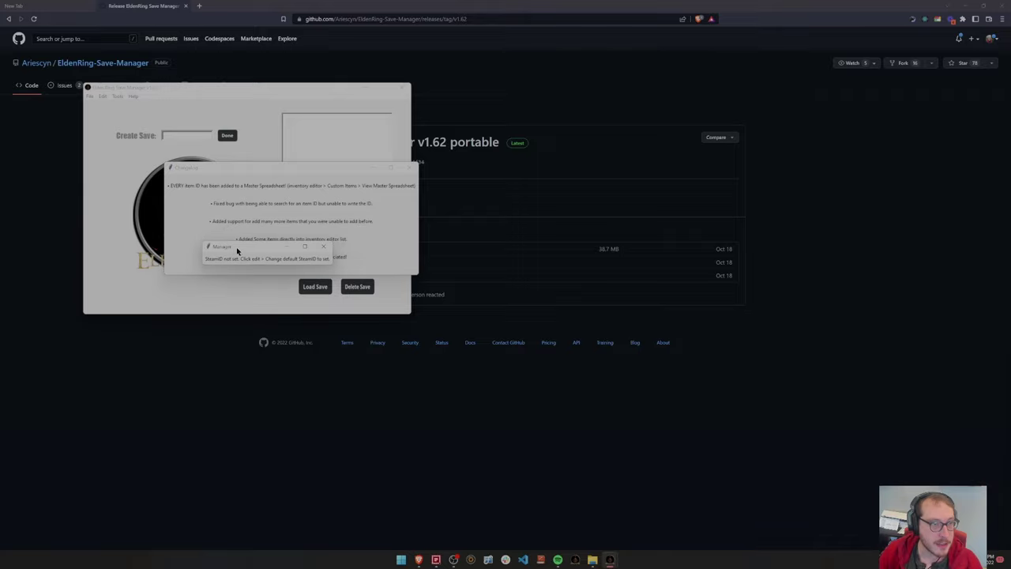
{"action": "left_click", "coordinate": [102, 96]}
{"action": "left_click", "coordinate": [119, 113]}
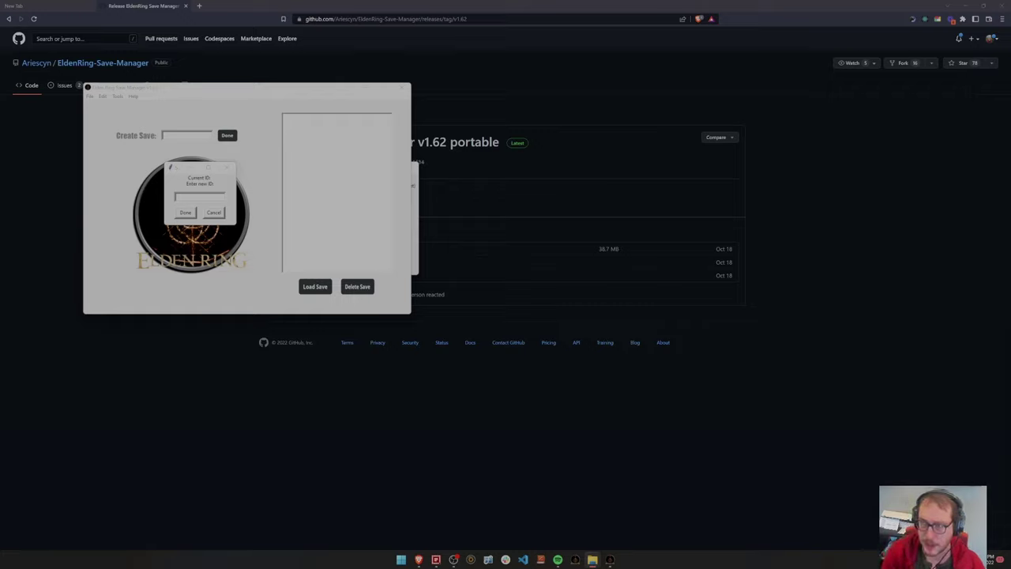
{"action": "key", "text": "Escape"}
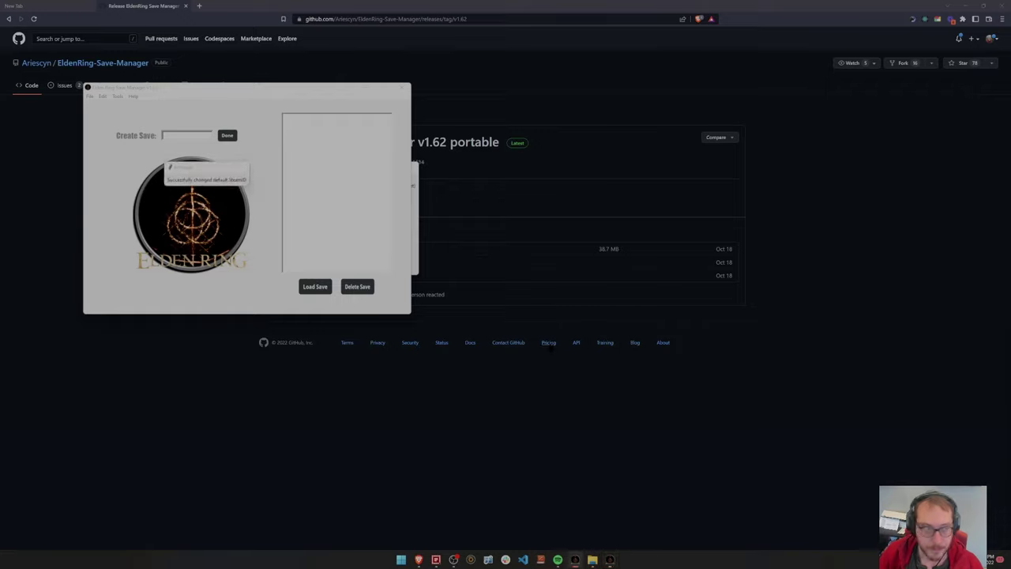
{"action": "left_click", "coordinate": [236, 171]}
{"action": "left_click", "coordinate": [116, 95]}
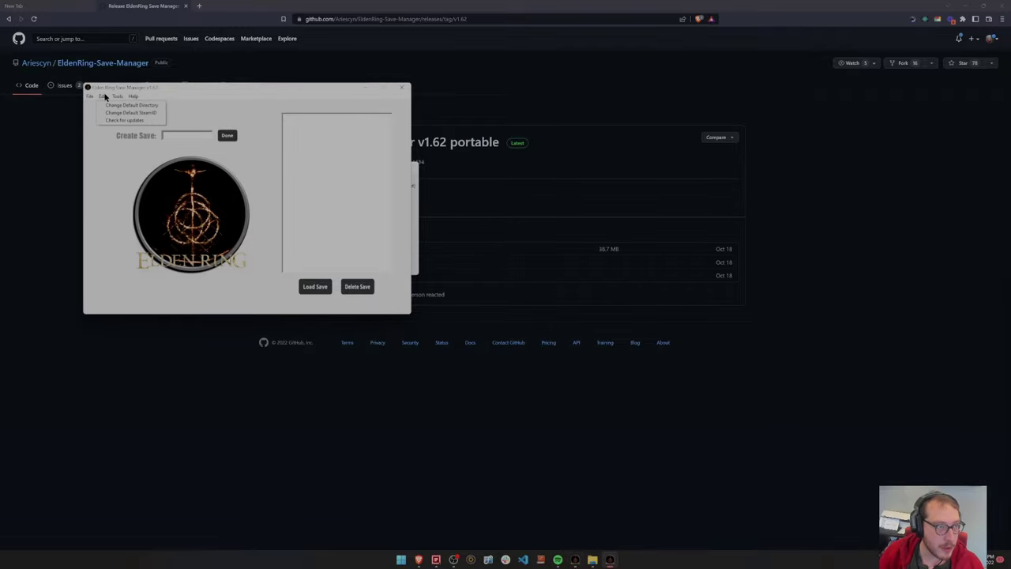
{"action": "left_click", "coordinate": [127, 105]}
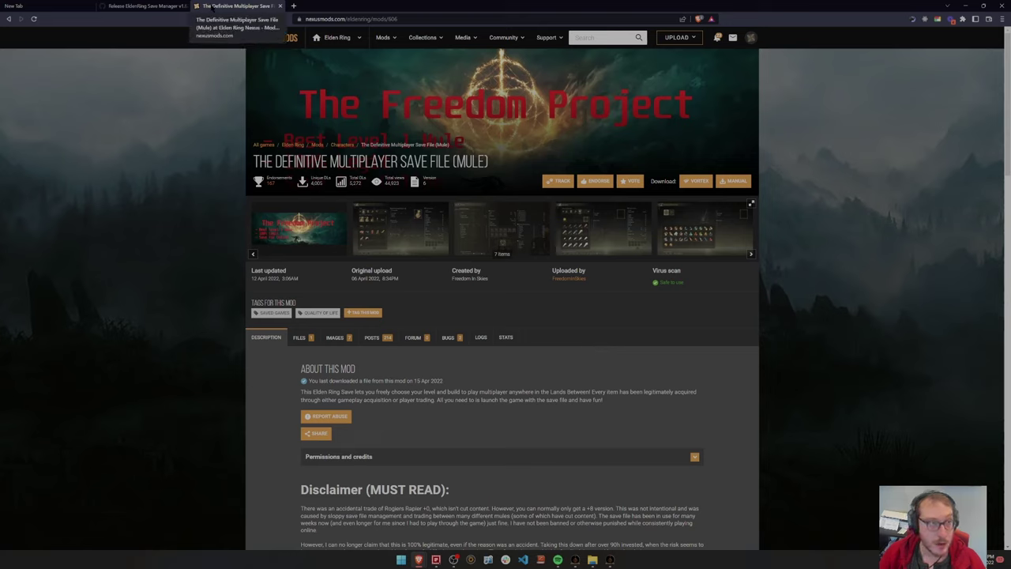
- Close the Definitive Multiplayer Save File tab and import ER0000.sl2 from the 1-Base-New folder as a save named "Base"
{"action": "middle_click", "coordinate": [214, 5]}
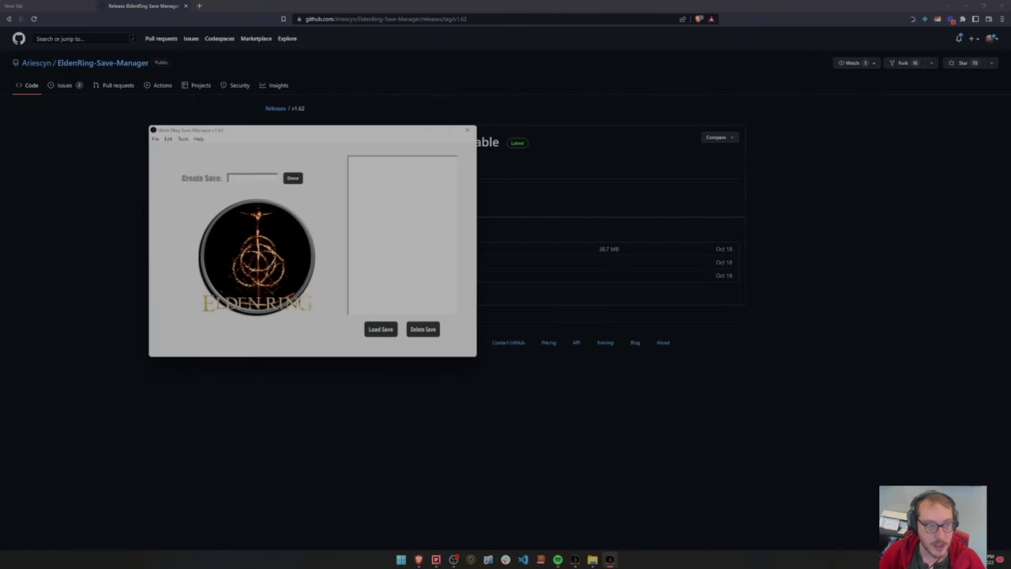
{"action": "left_click", "coordinate": [169, 139]}
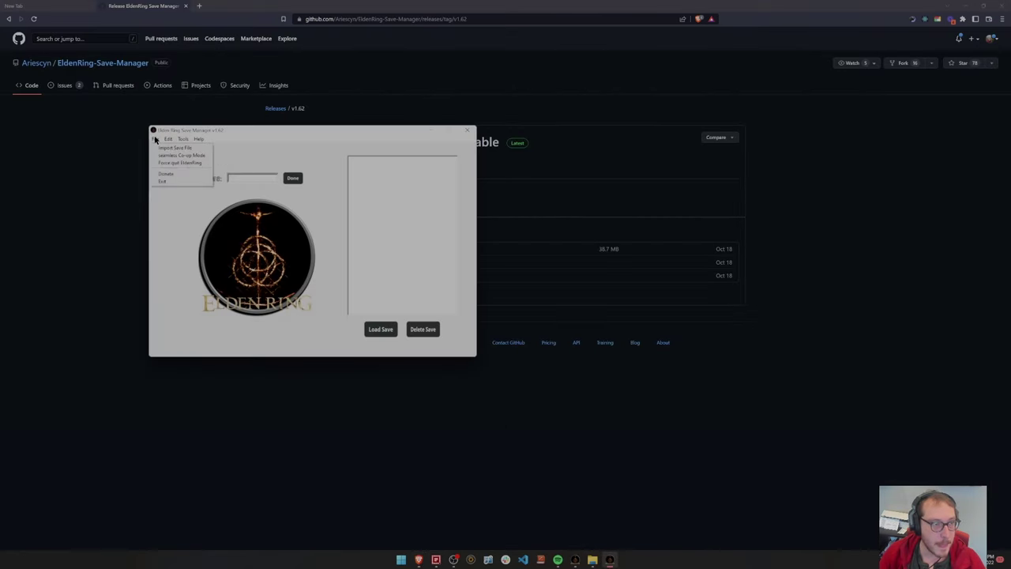
{"action": "left_click", "coordinate": [155, 140]}
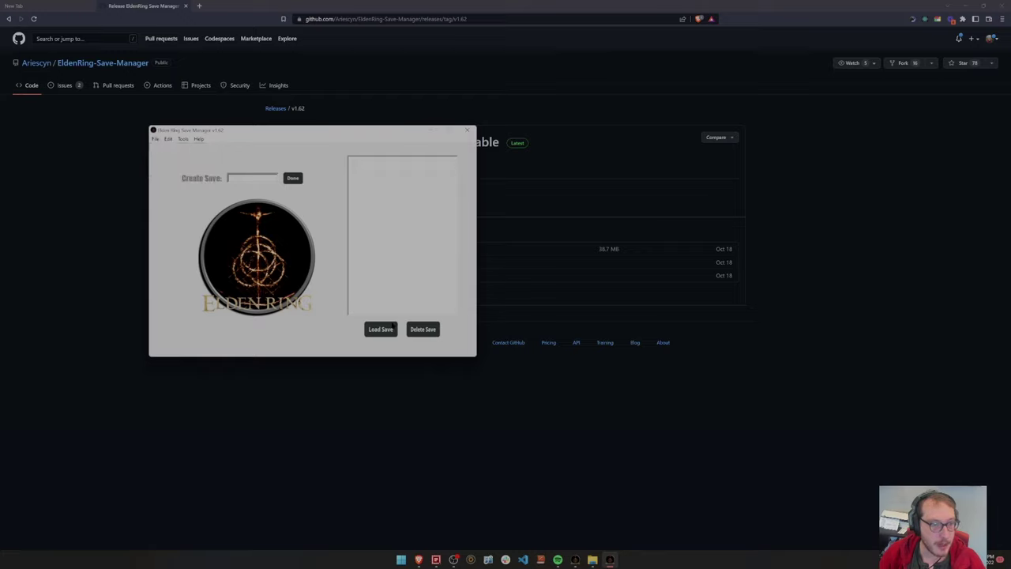
{"action": "right_click", "coordinate": [362, 210]}
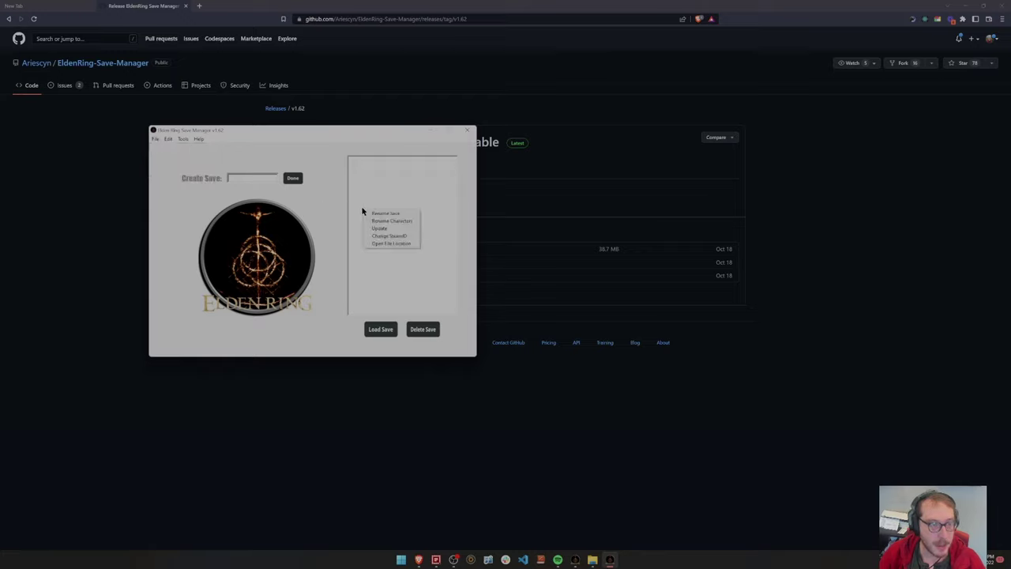
{"action": "left_click", "coordinate": [182, 139]}
{"action": "mouse_move", "coordinate": [175, 139]}
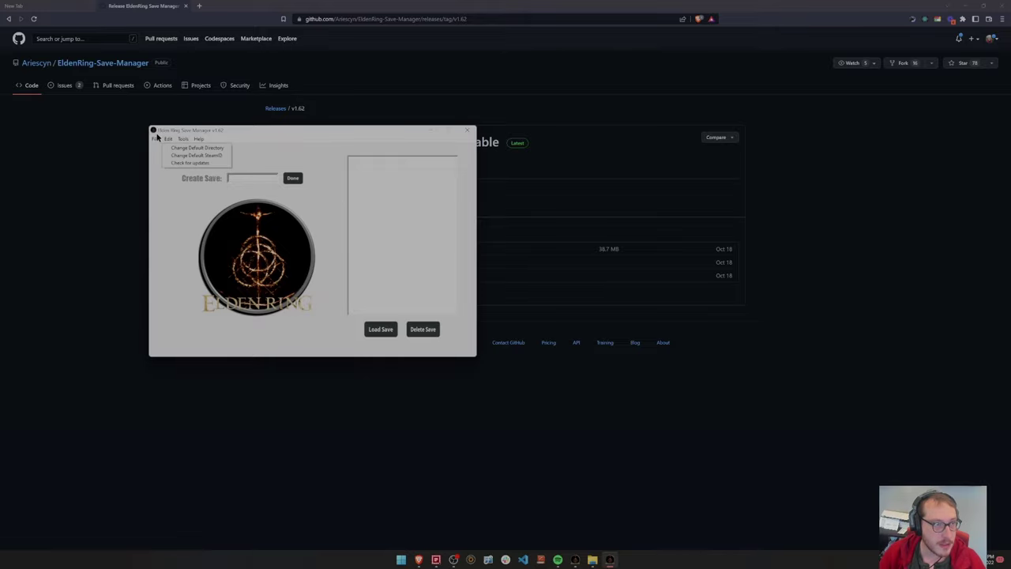
{"action": "left_click", "coordinate": [158, 146]}
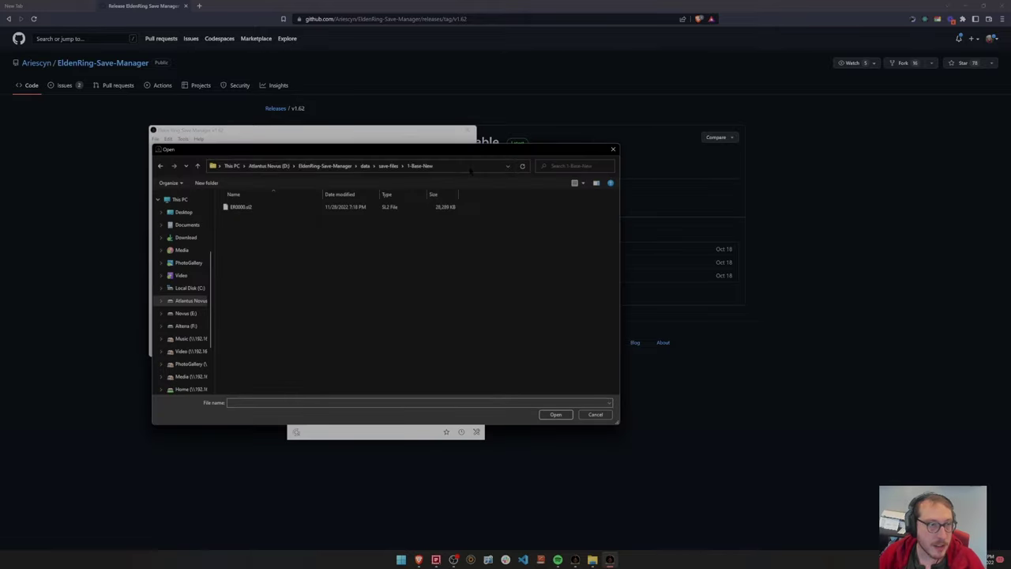
{"action": "left_click", "coordinate": [294, 207]}
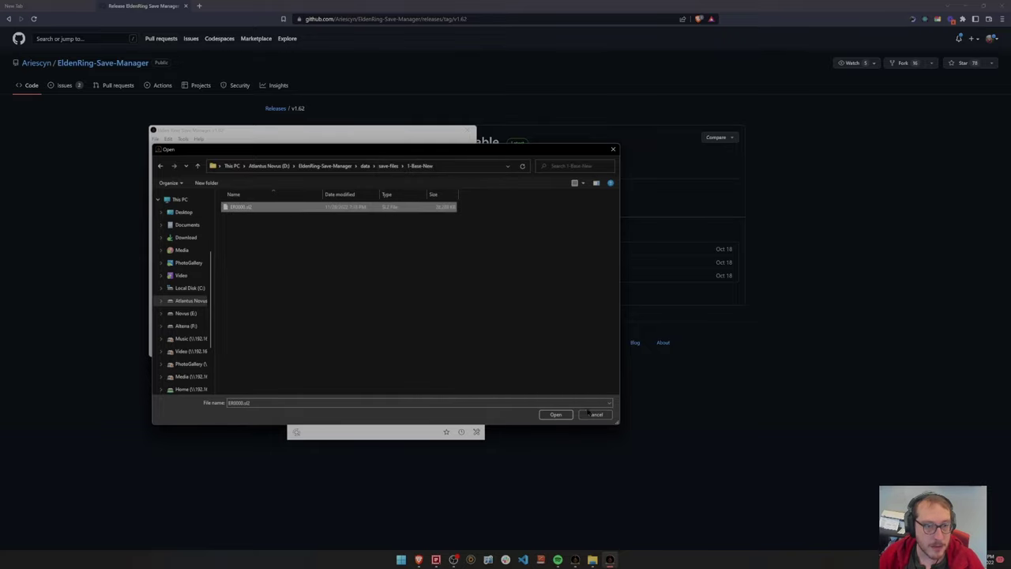
{"action": "left_click", "coordinate": [557, 415]}
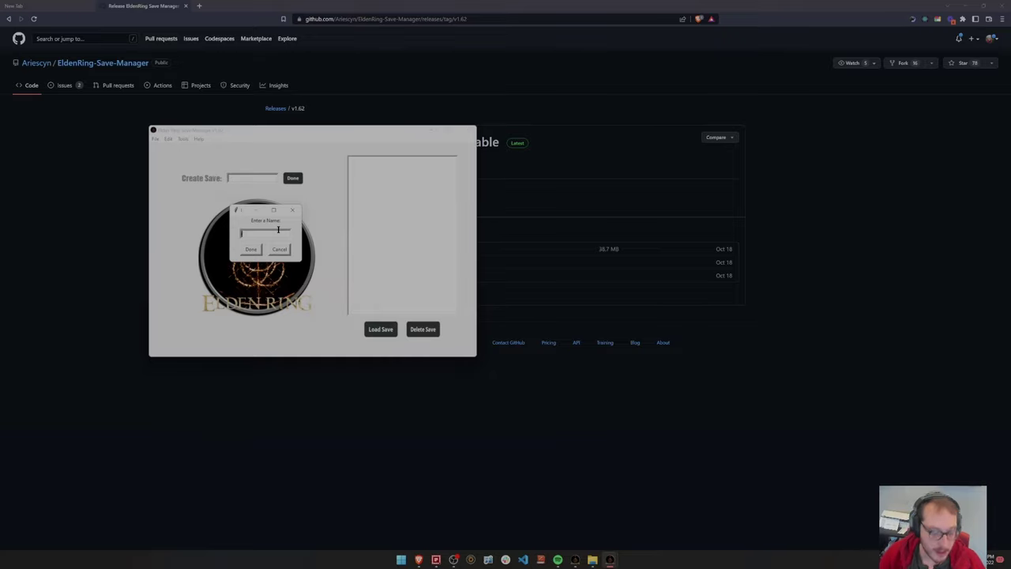
{"action": "type", "text": "Base"}
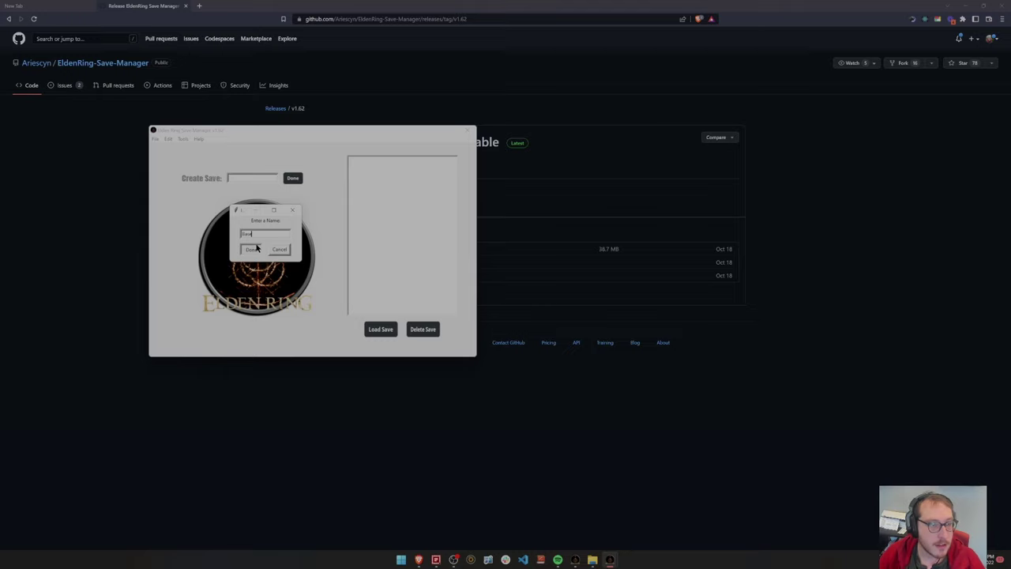
{"action": "left_click", "coordinate": [255, 249]}
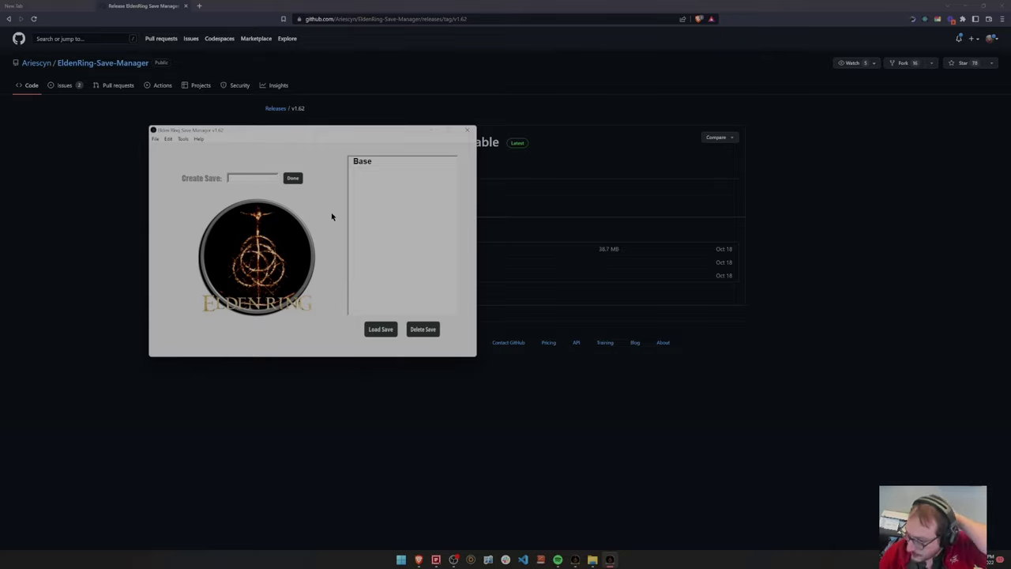
- Load the Base save into the game and confirm the replacement
{"action": "left_click", "coordinate": [369, 162]}
{"action": "left_click", "coordinate": [381, 329]}
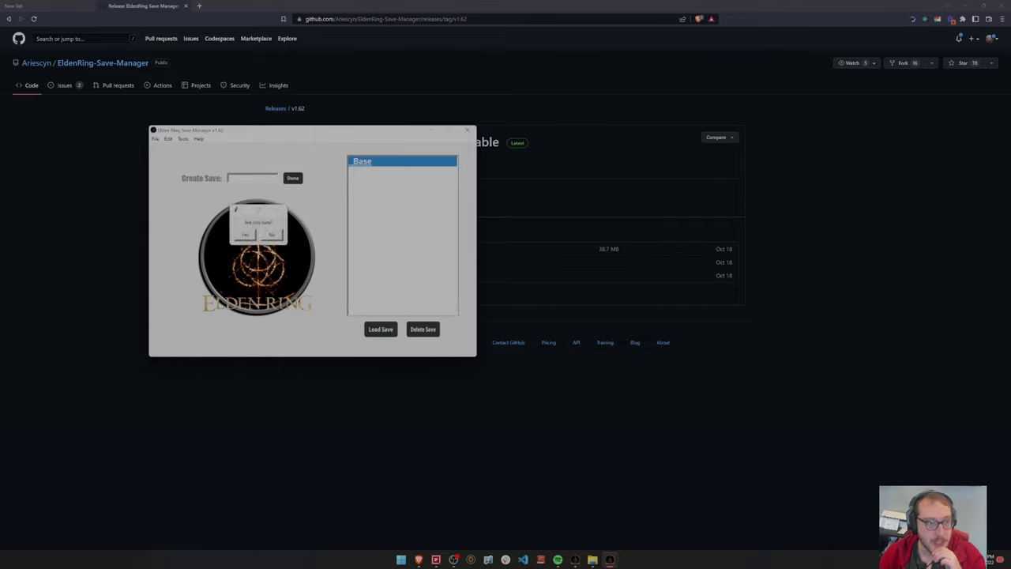
{"action": "left_click", "coordinate": [246, 236]}
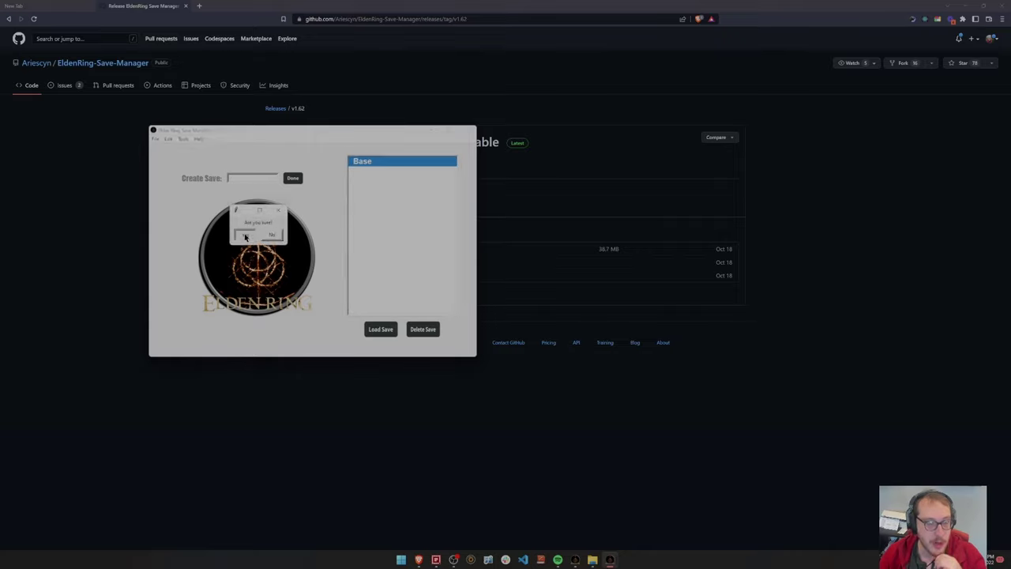
{"action": "left_click", "coordinate": [245, 237]}
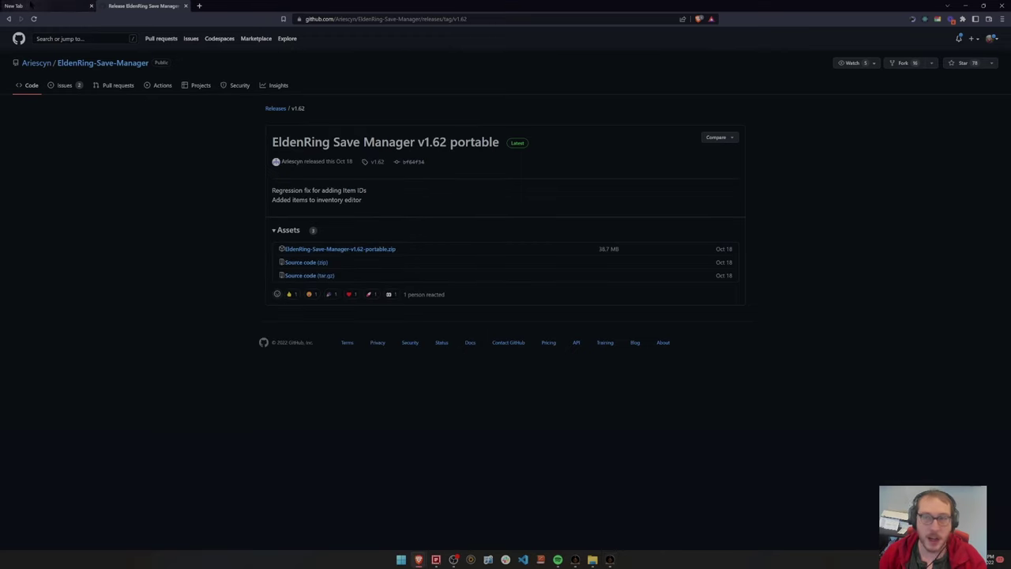
- Open the Offline Launcher (No EAC) page on Nexus Mods and bring up the Download folder containing the downloaded launcher
{"action": "left_click", "coordinate": [32, 6]}
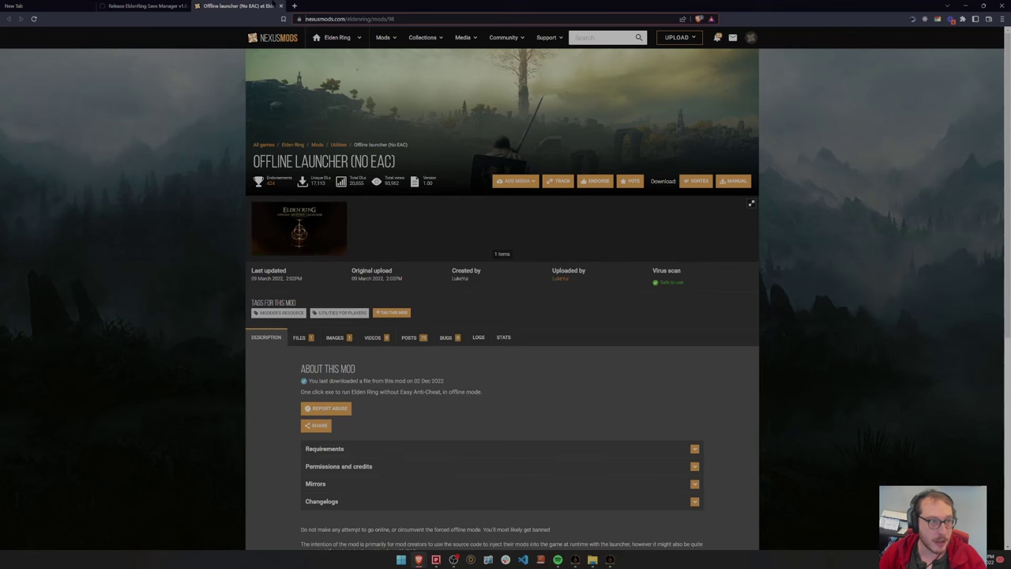
{"action": "scroll", "coordinate": [496, 380], "scroll_direction": "down", "scroll_amount": 2}
{"action": "scroll", "coordinate": [497, 379], "scroll_direction": "up", "scroll_amount": 2}
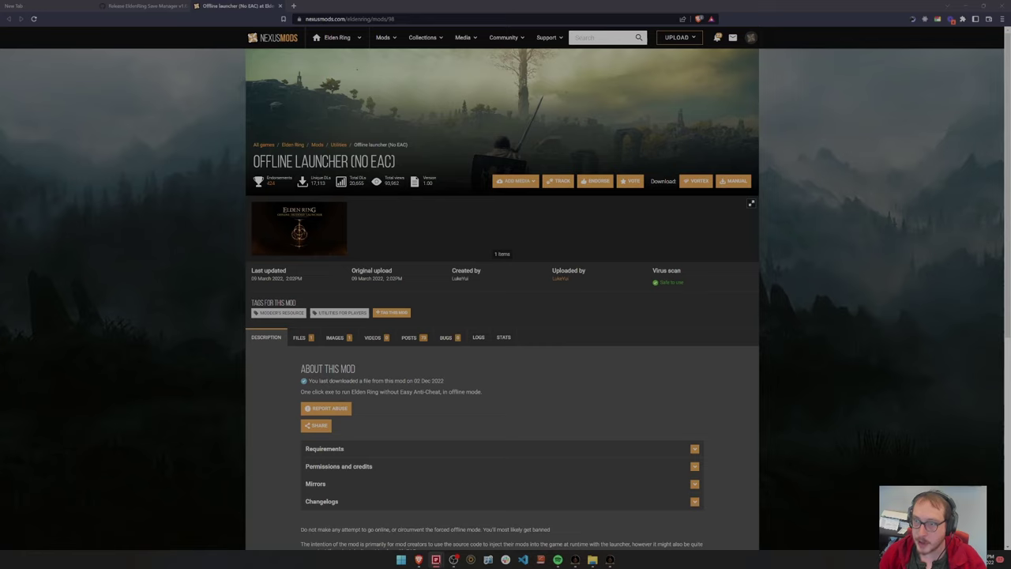
{"action": "left_click", "coordinate": [593, 560]}
{"action": "left_click_drag", "start_coordinate": [583, 358], "coordinate": [557, 273]}
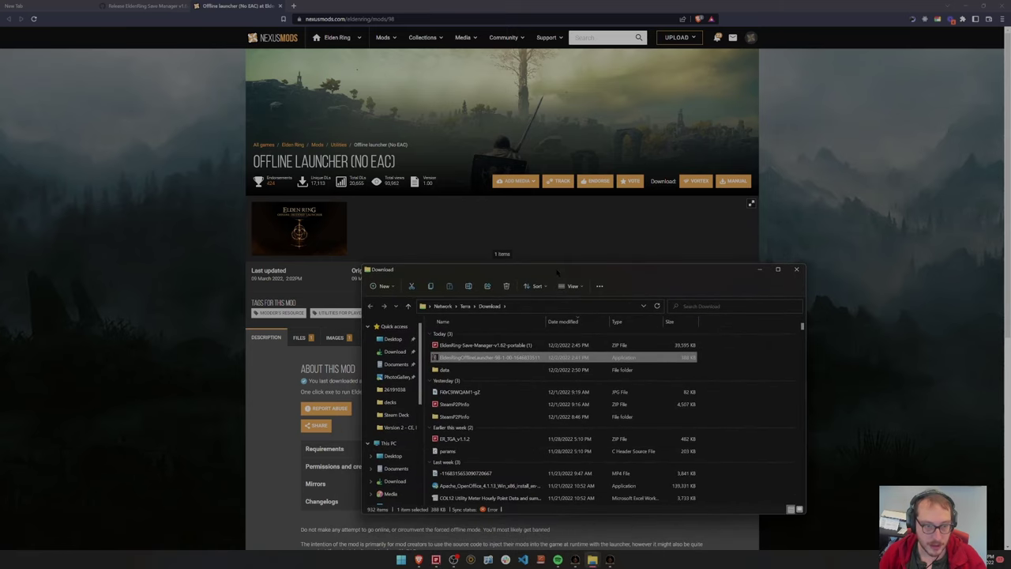
- Run the EldenRingOfflineLauncher application from the ELDEN RING Game folder and allow it past the SmartScreen warning
{"action": "key", "text": "alt+Tab"}
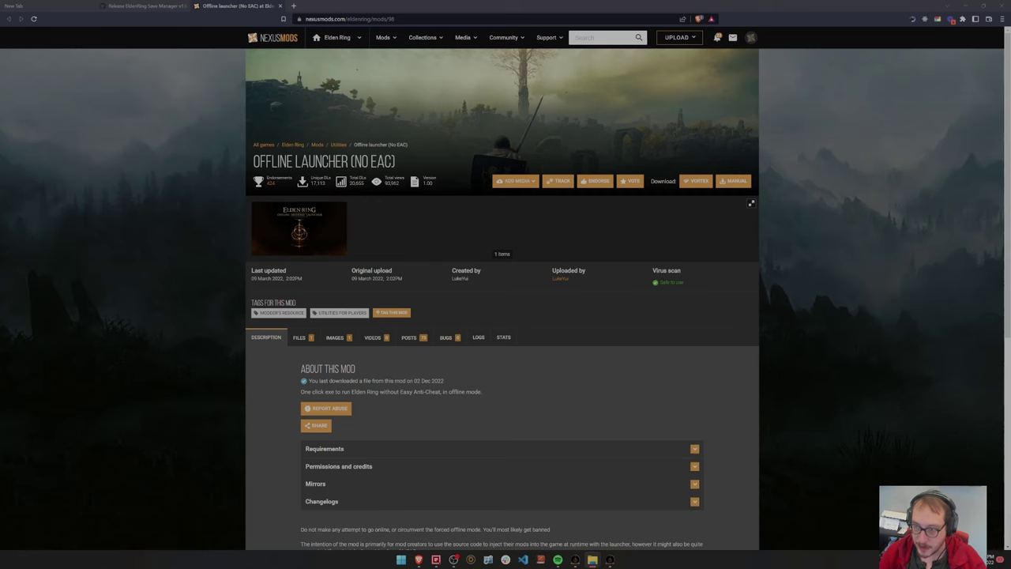
{"action": "key", "text": "alt+Tab"}
{"action": "double_click", "coordinate": [306, 397]}
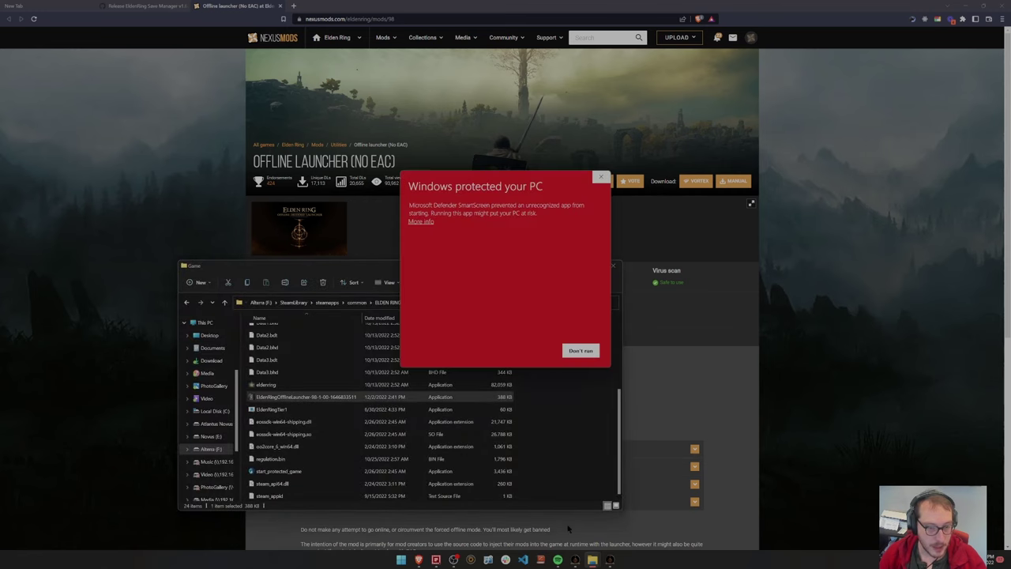
{"action": "left_click", "coordinate": [424, 222]}
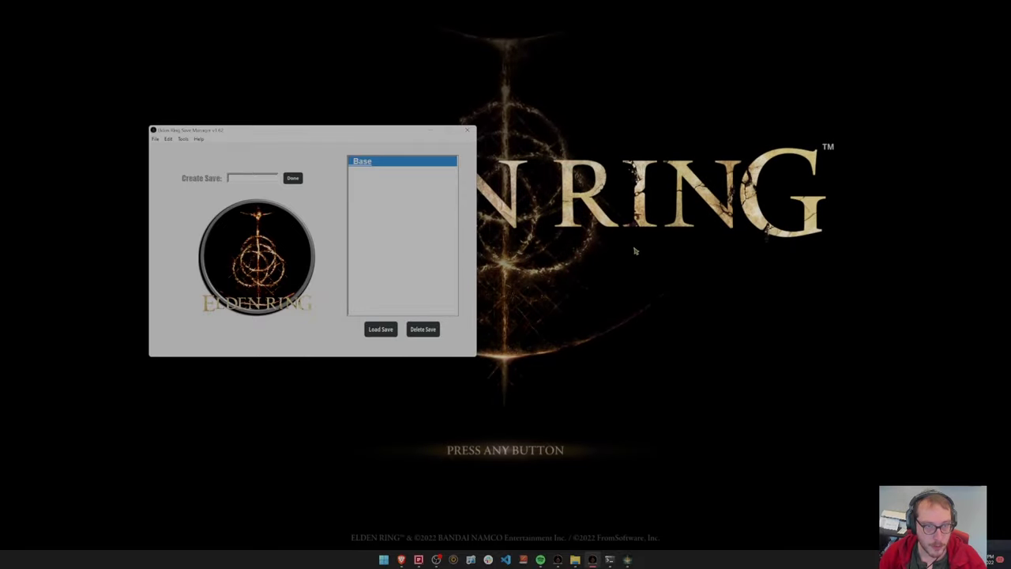
- Proceed past the Elden Ring title screen, dismiss the online mode notice, and load the saved game
{"action": "left_click", "coordinate": [599, 387]}
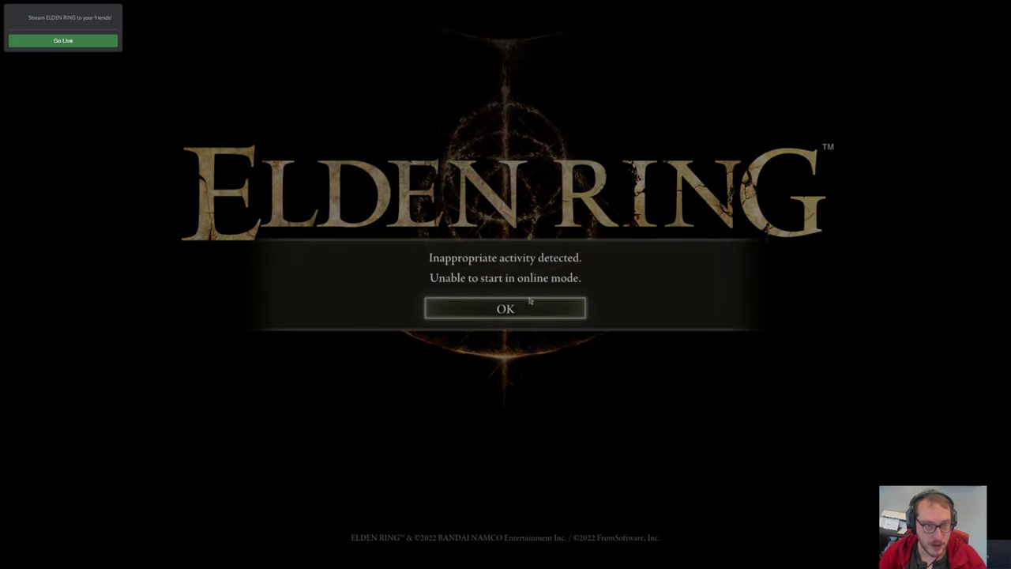
{"action": "left_click", "coordinate": [530, 301]}
{"action": "left_click", "coordinate": [539, 340]}
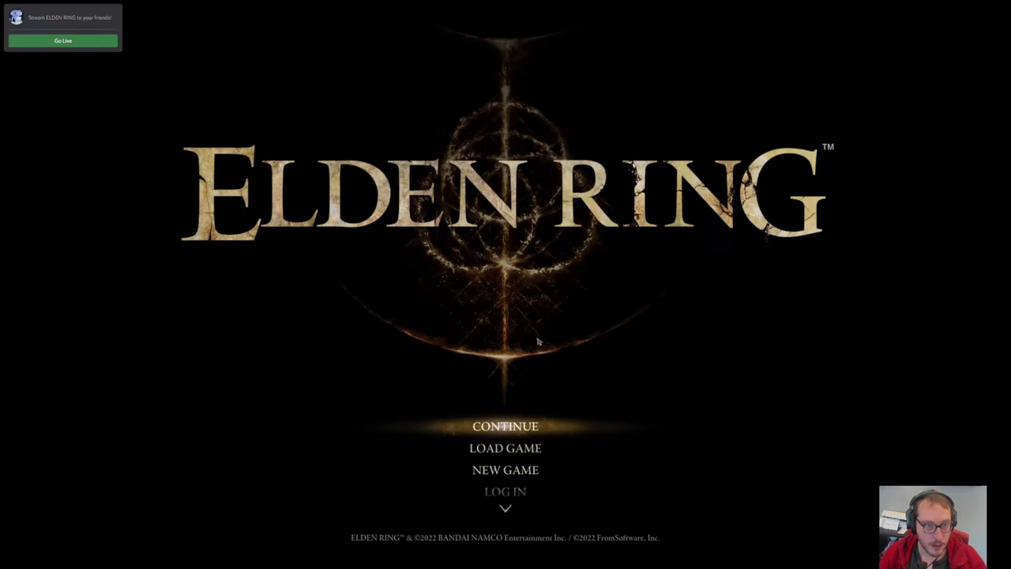
{"action": "left_click", "coordinate": [506, 448]}
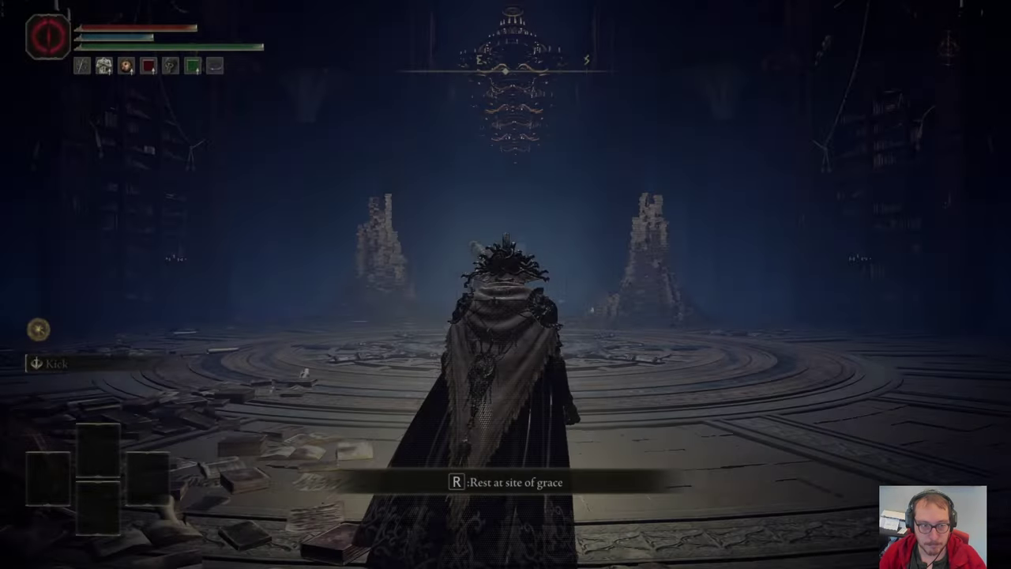
- Examine the loaded character's equipment slots and status, and return to the game
{"action": "key", "text": "Escape"}
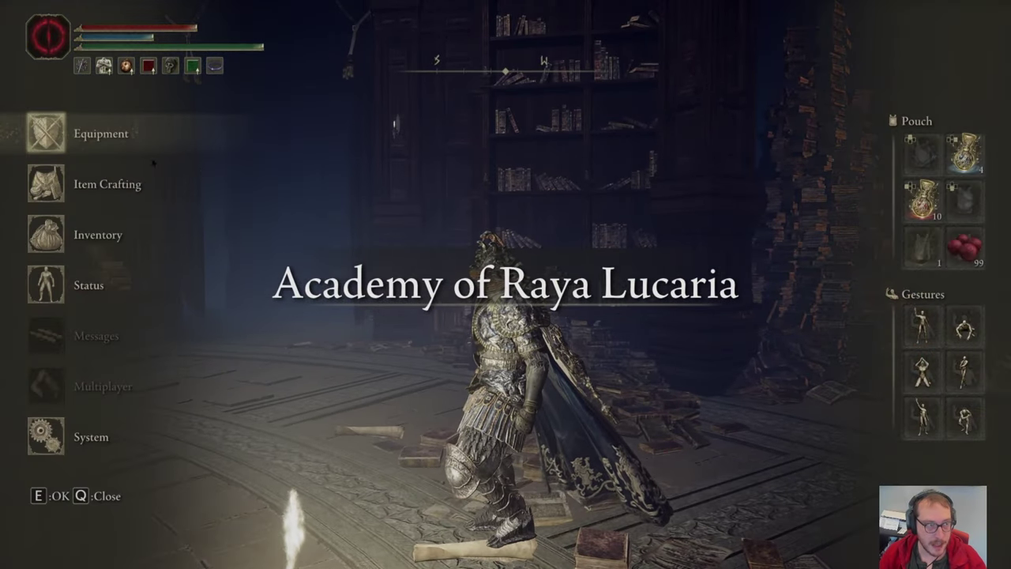
{"action": "key", "text": "e"}
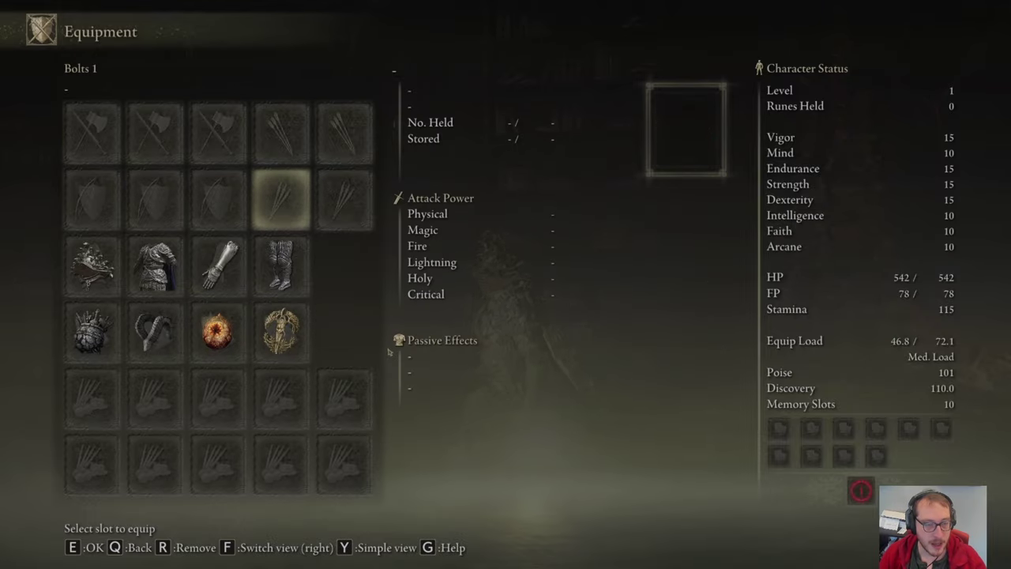
{"action": "key", "text": "Escape"}
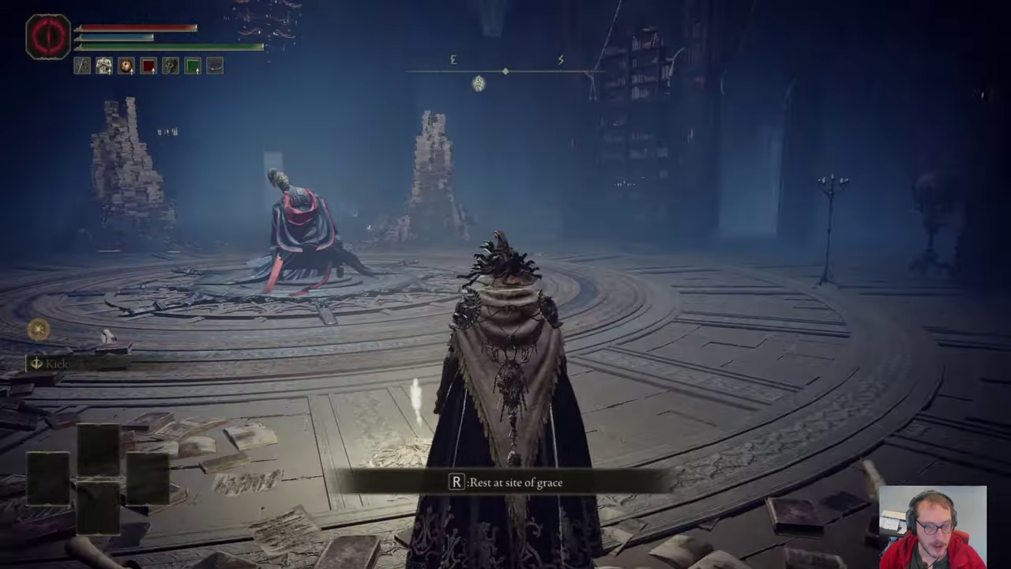
- Walk the character around the Raya Lucaria Grand Library, rest at the site of grace to view its options, and leave it
{"action": "key", "text": "a"}
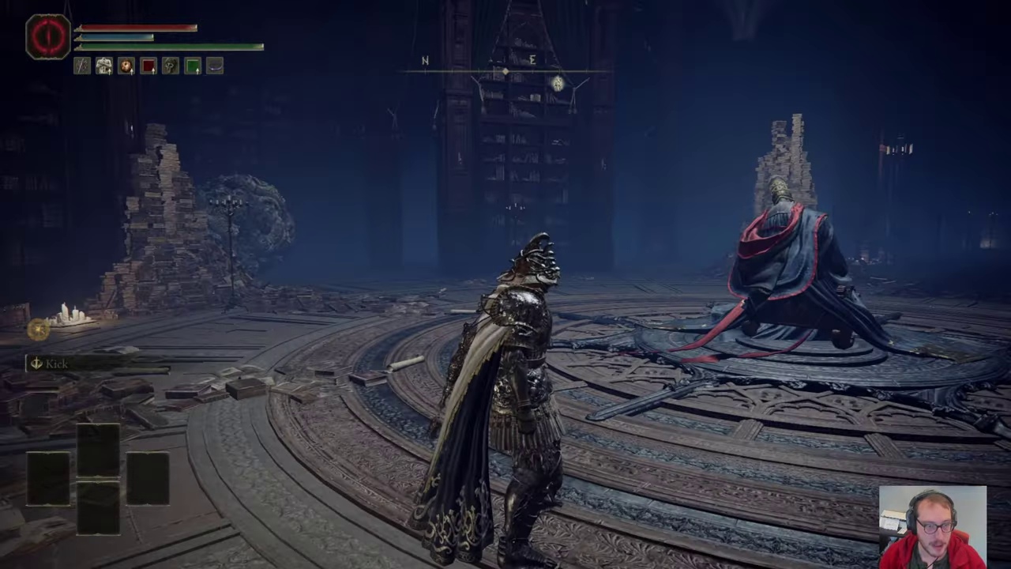
{"action": "key", "text": "s"}
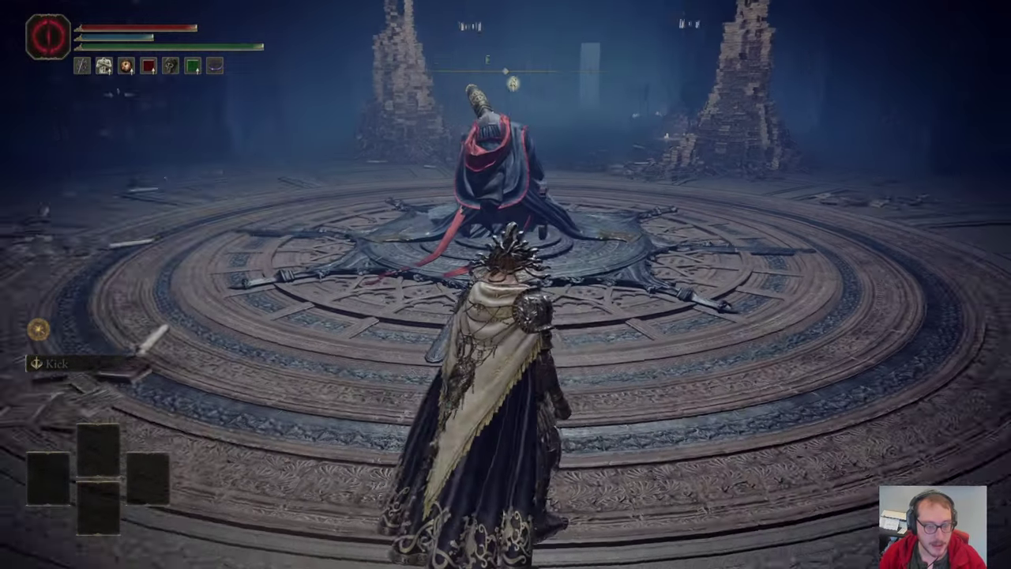
{"action": "key", "text": "a"}
{"action": "key", "text": "Escape"}
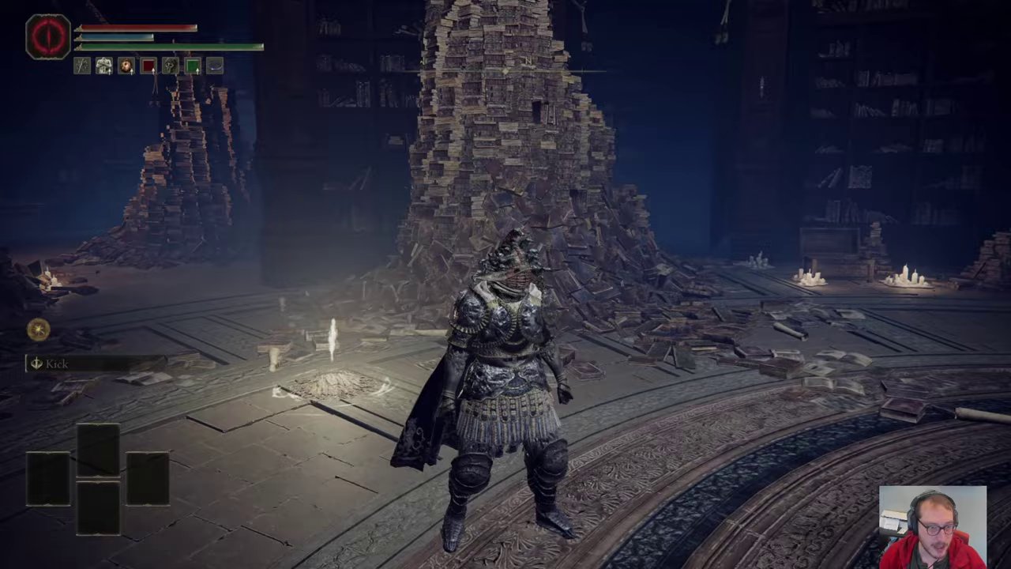
{"action": "key", "text": "w"}
{"action": "key", "text": "w"}
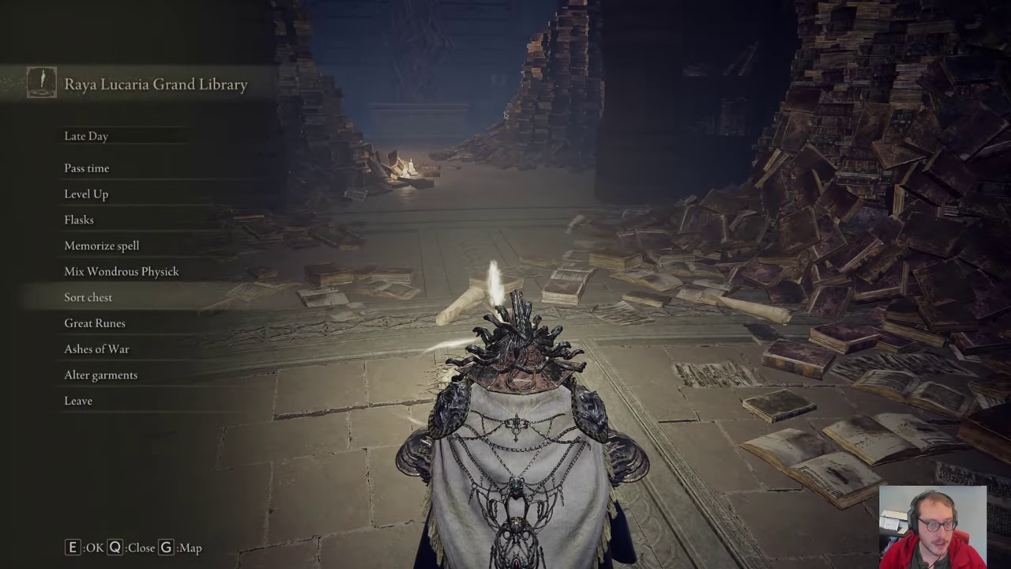
{"action": "key", "text": "q"}
- Quit Elden Ring to the desktop through the System settings
{"action": "key", "text": "Escape"}
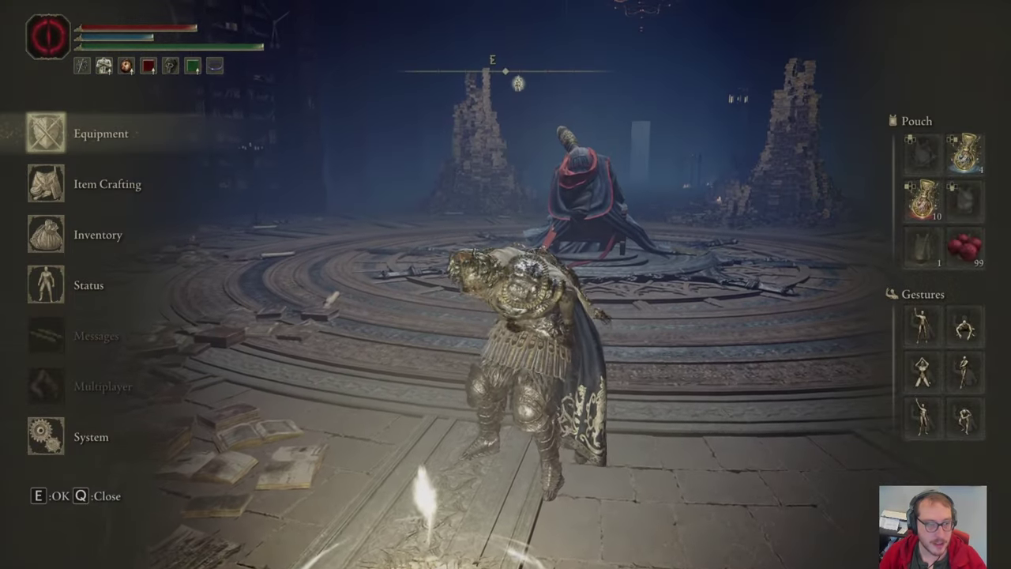
{"action": "key", "text": "e"}
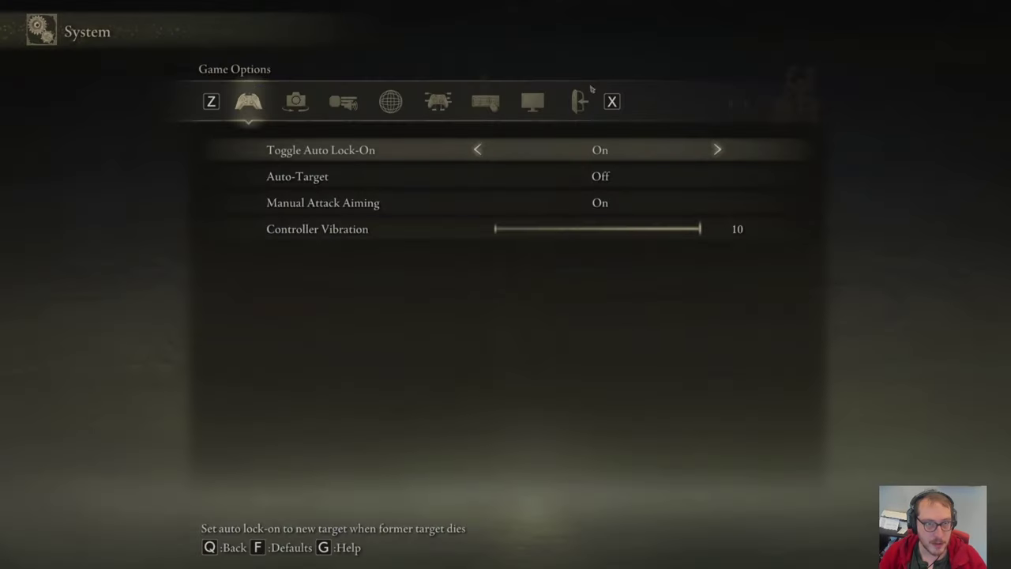
{"action": "left_click", "coordinate": [593, 94]}
{"action": "left_click", "coordinate": [616, 395]}
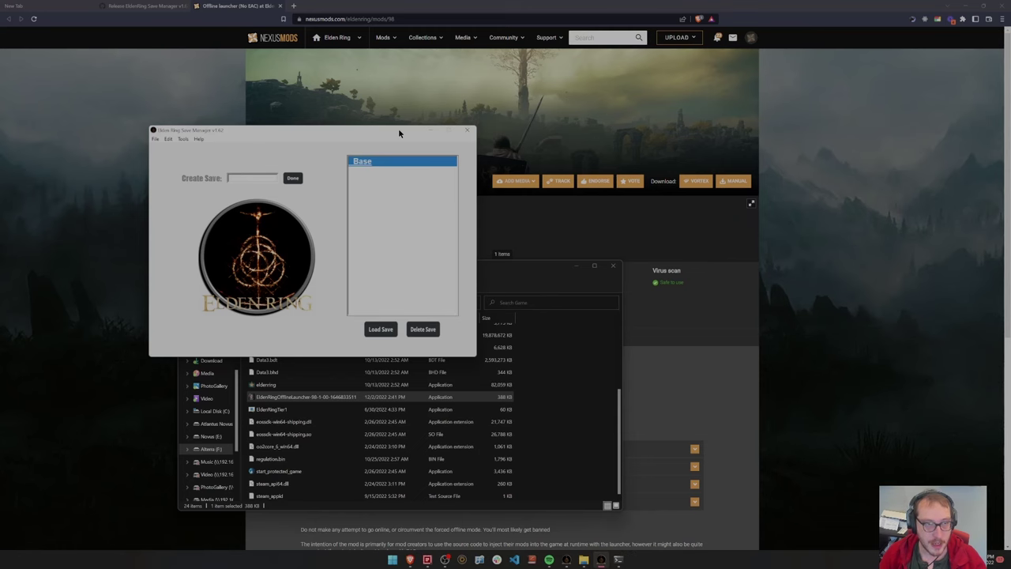
- Move the Elden Ring Save Manager window clear of the Game folder window and close the folder window
{"action": "left_click_drag", "start_coordinate": [388, 131], "coordinate": [858, 139]}
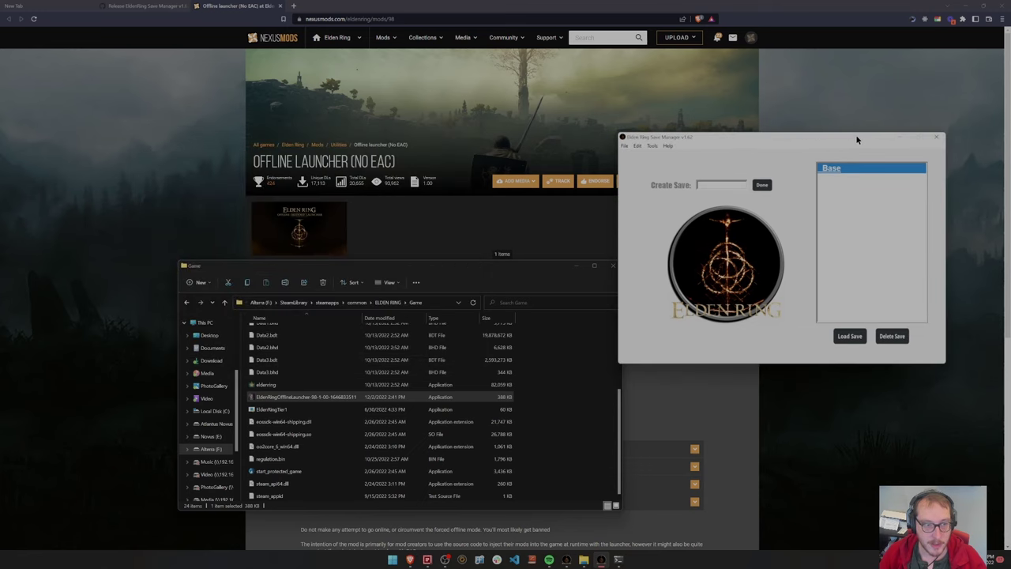
{"action": "left_click", "coordinate": [613, 265]}
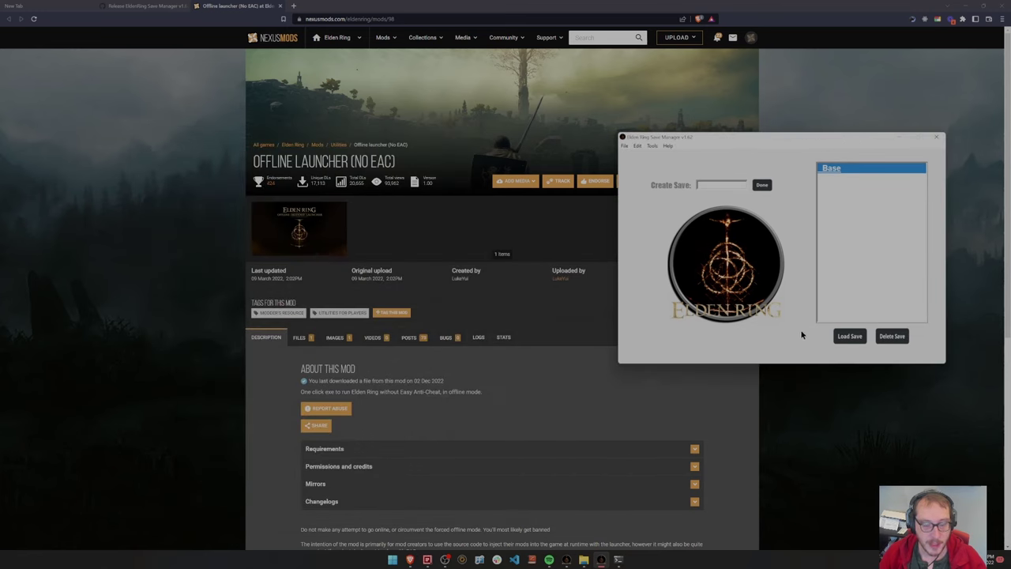